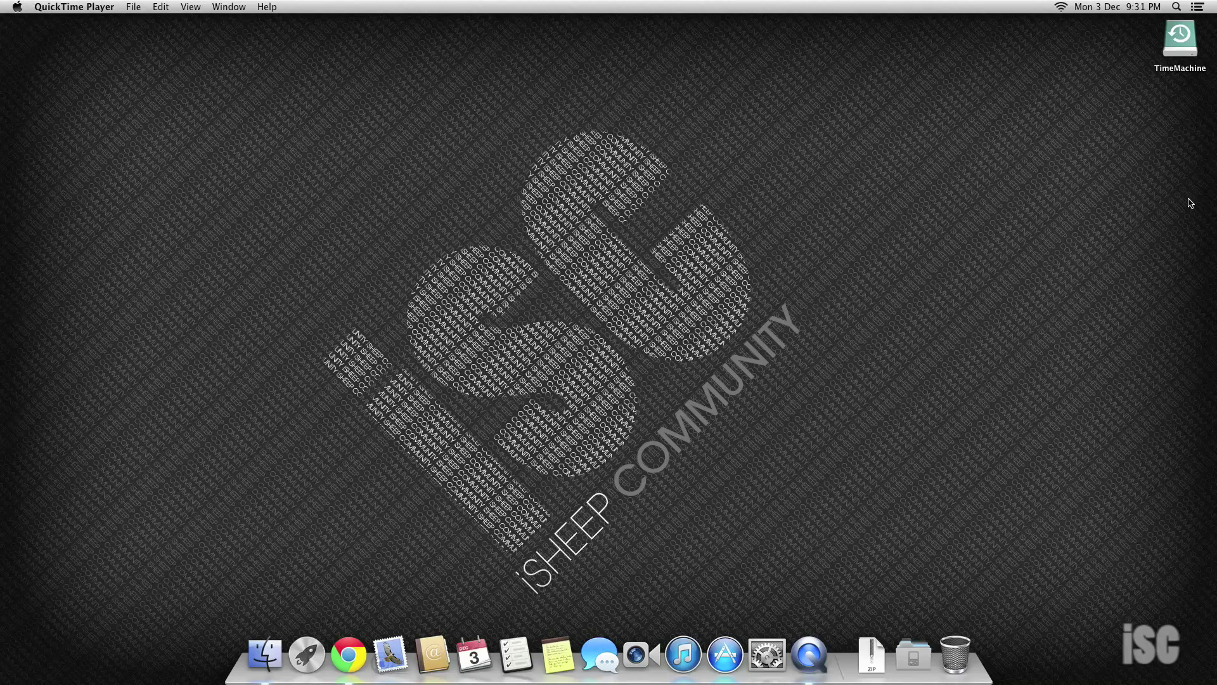
# Turn the External disks desktop option off and back on in Finder Preferences
pyautogui.moveTo(1216, 117); pyautogui.dragTo(1189, 38)
pyautogui.click(1135, 279)
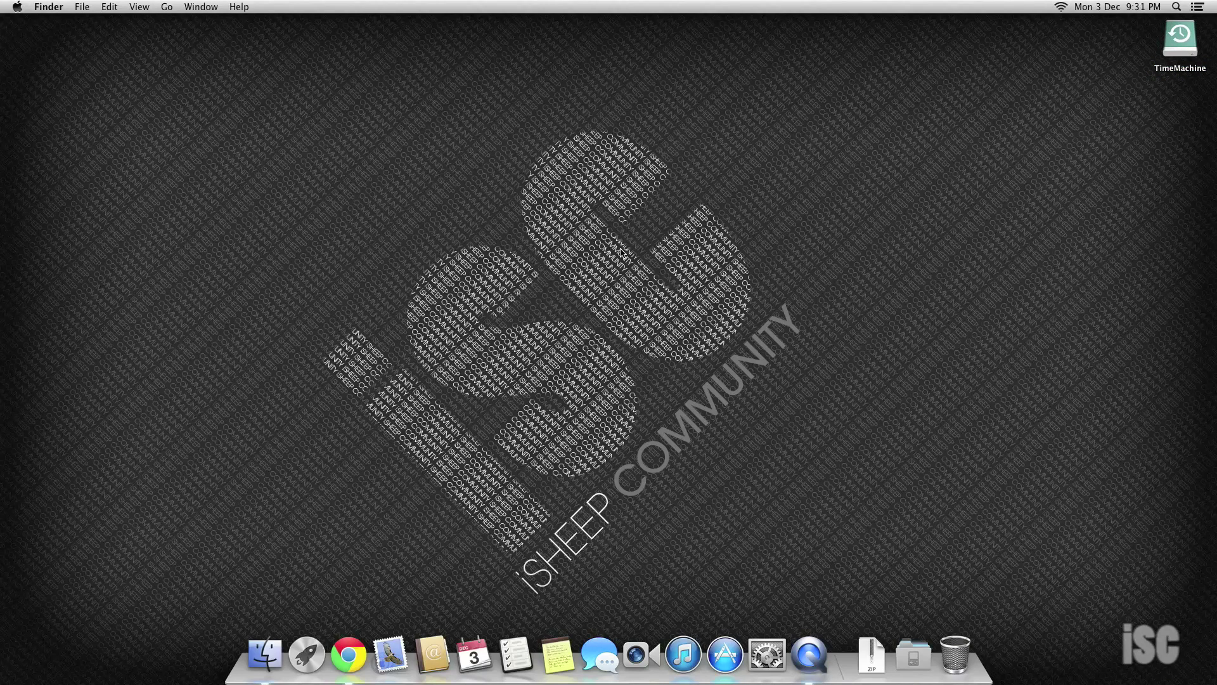
pyautogui.press('super+comma')
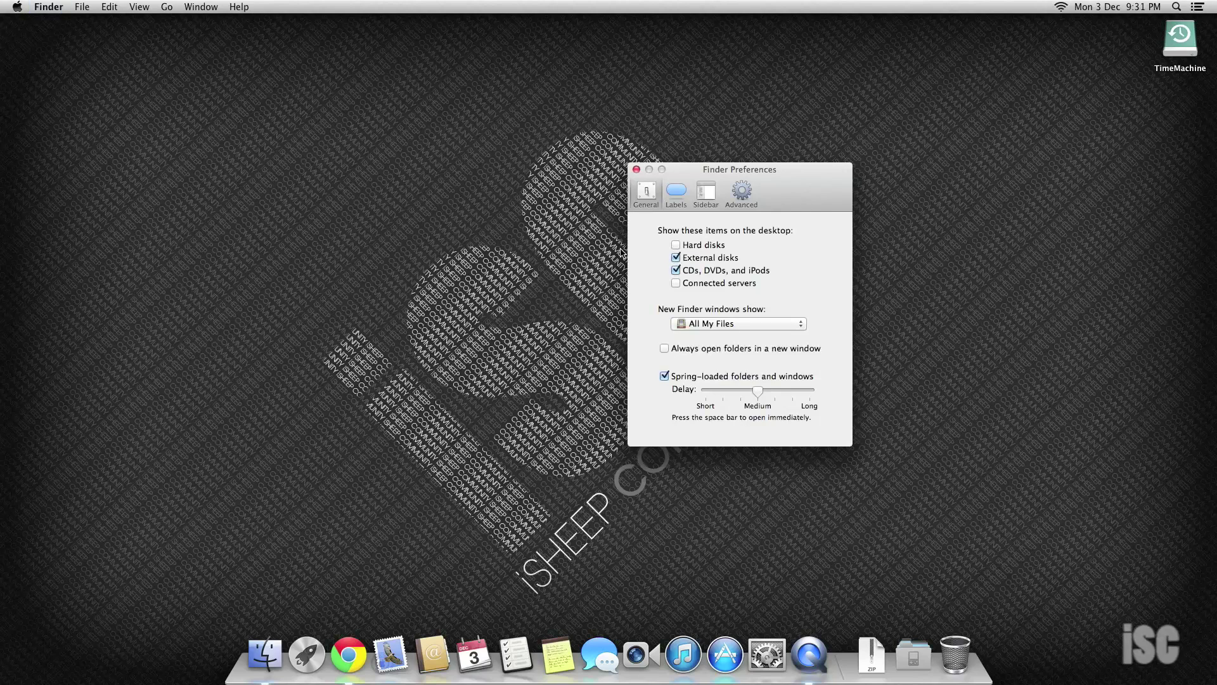
pyautogui.click(676, 256)
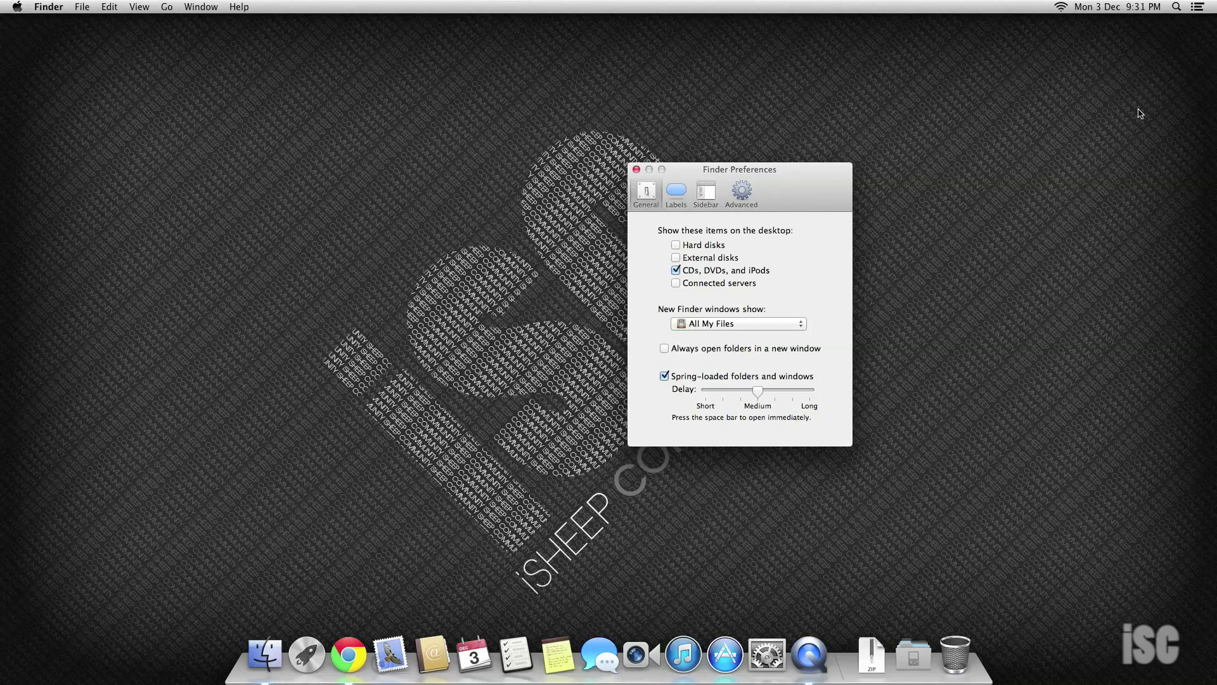
pyautogui.click(676, 259)
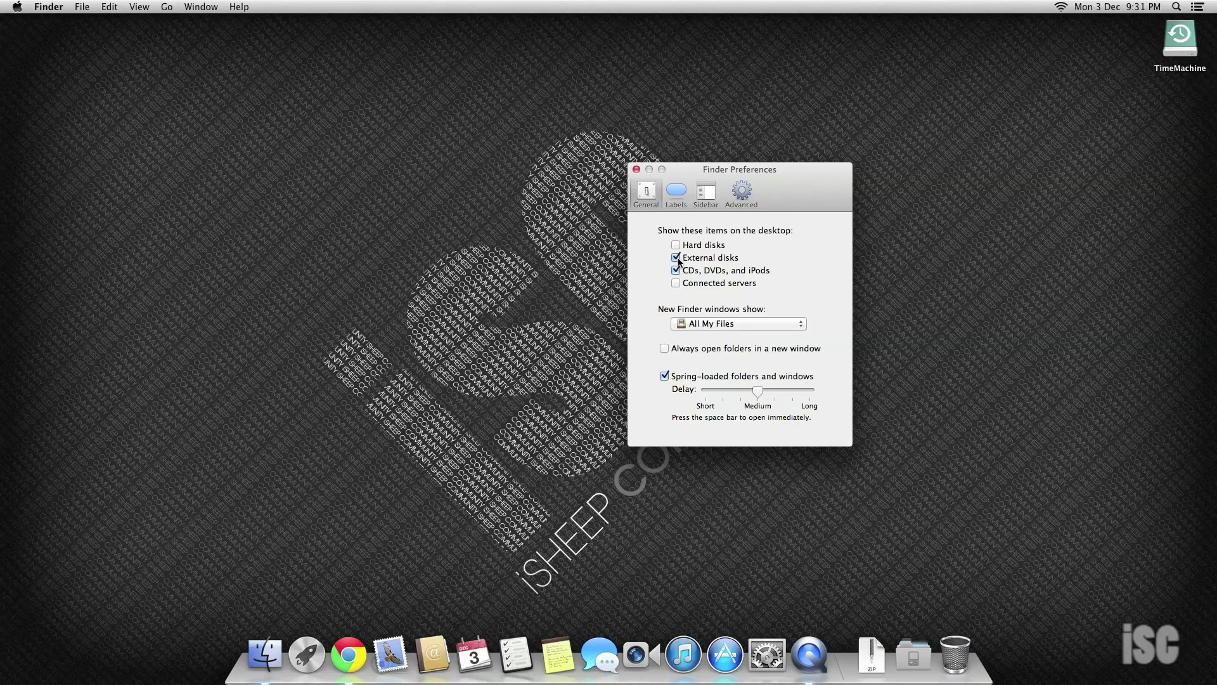
# Close Finder Preferences and launch Terminal through Spotlight
pyautogui.click(636, 169)
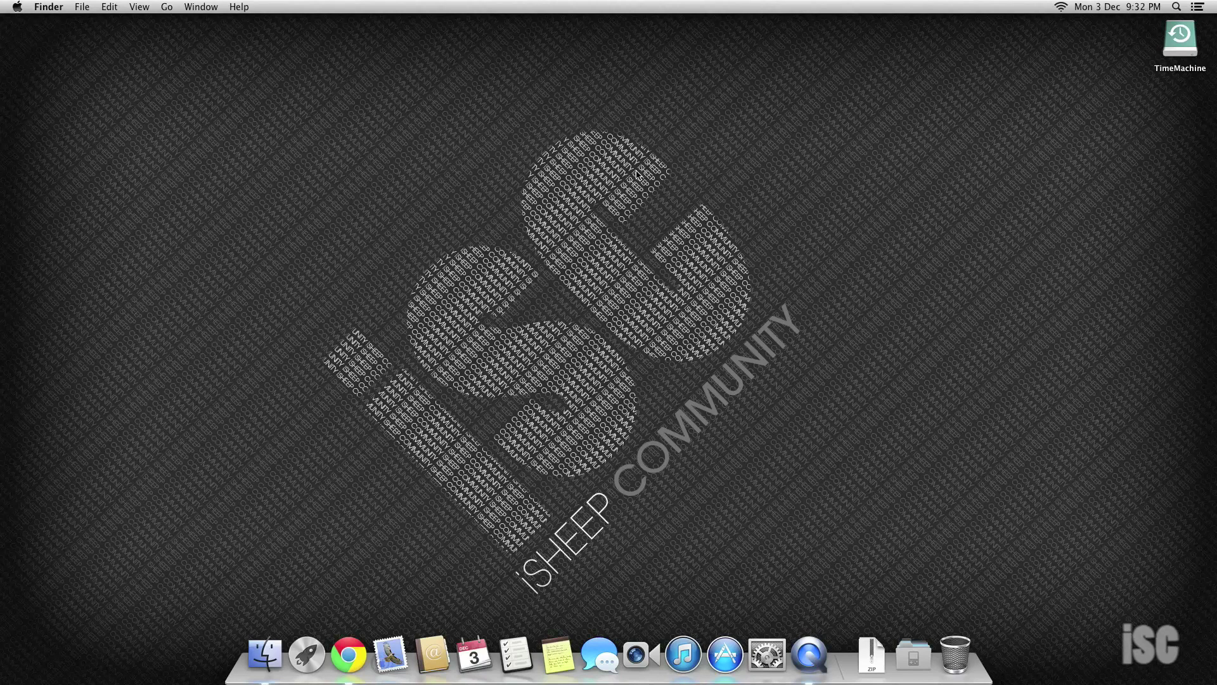
pyautogui.press('super+space')
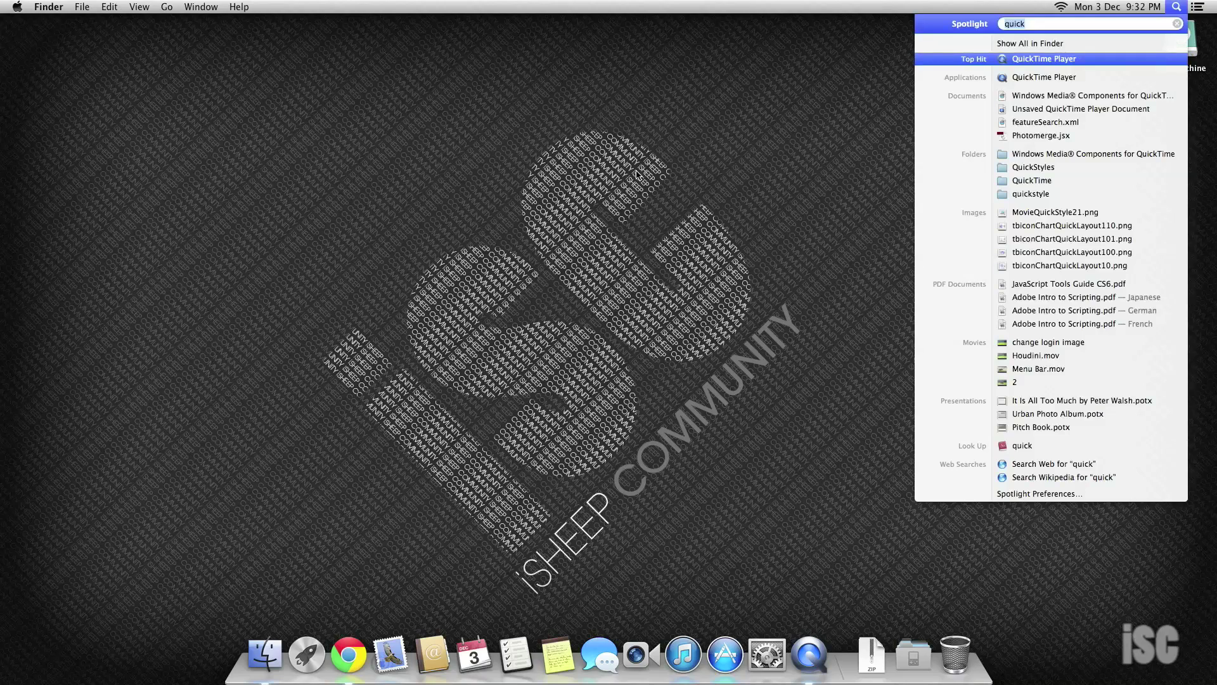
pyautogui.write('term')
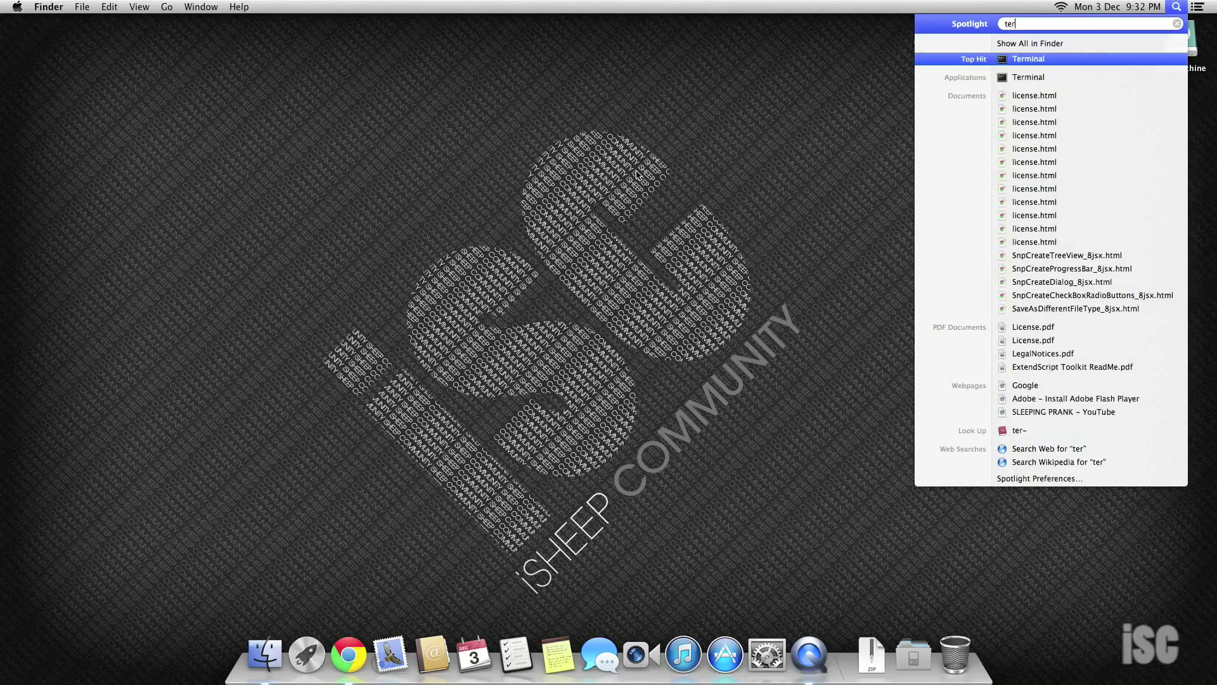
pyautogui.press('Return')
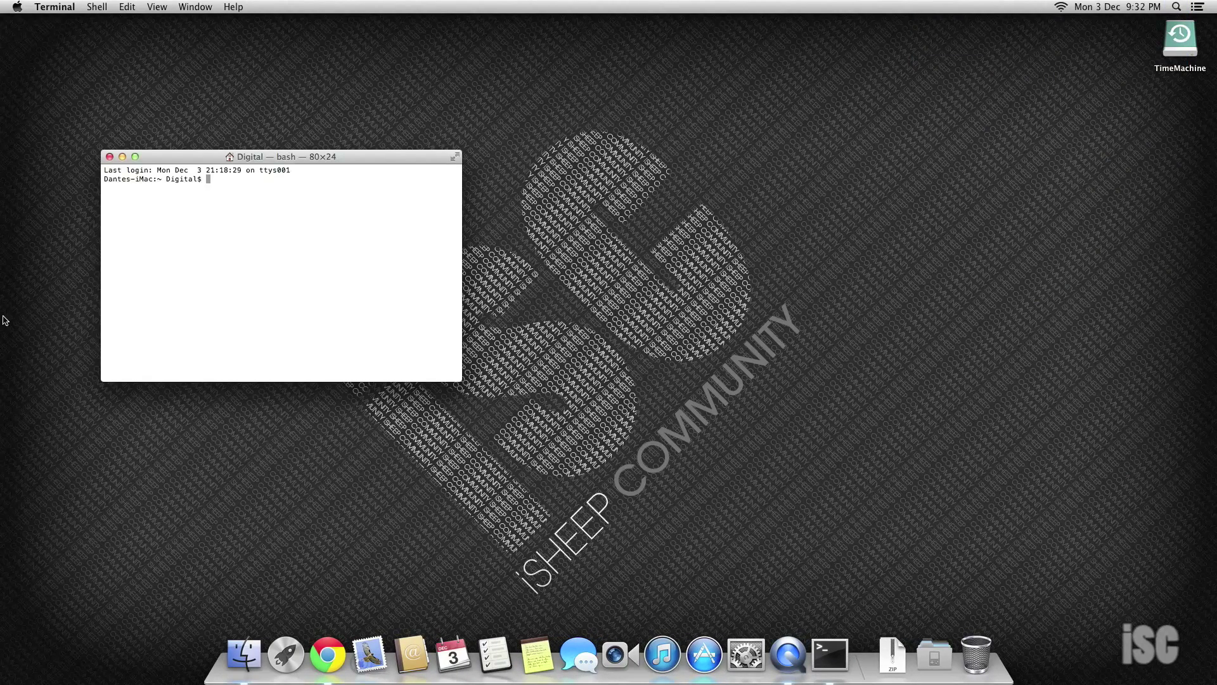
# Run sudo chflags hidden on /Volumes/TimeMachine with the administrator password, then bring up Force Quit
pyautogui.moveTo(331, 156); pyautogui.dragTo(745, 153)
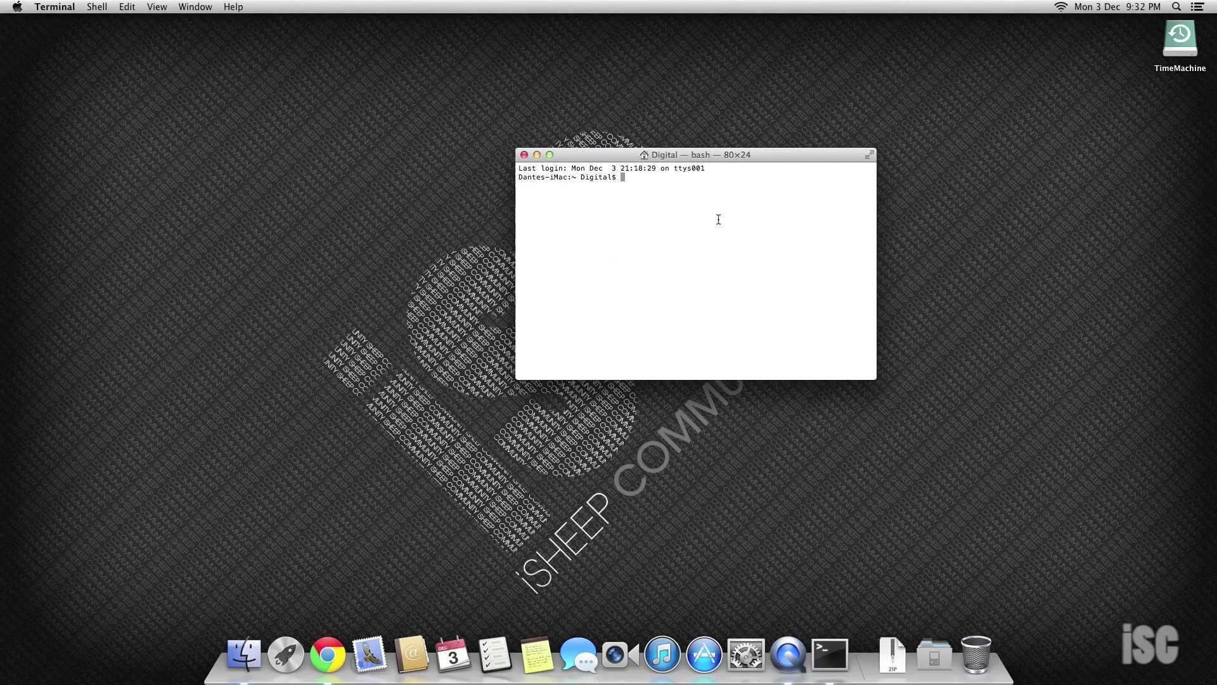
pyautogui.write('sud')
pyautogui.write('o ')
pyautogui.write('chfla')
pyautogui.write('gs')
pyautogui.write(' hidden')
pyautogui.moveTo(1194, 46)
pyautogui.mouseDown()
pyautogui.moveTo(1174, 63)
pyautogui.moveTo(785, 180)
pyautogui.mouseUp()
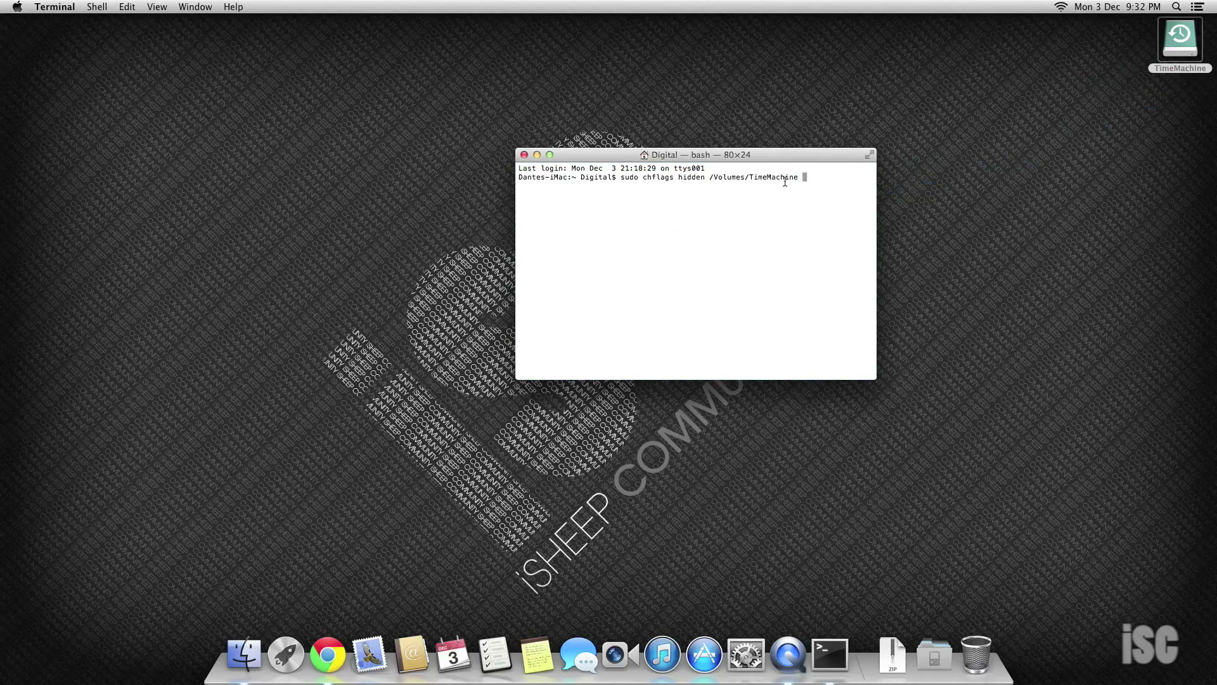
pyautogui.press('Return')
pyautogui.press('Return')
pyautogui.press('cmd+alt+Escape')
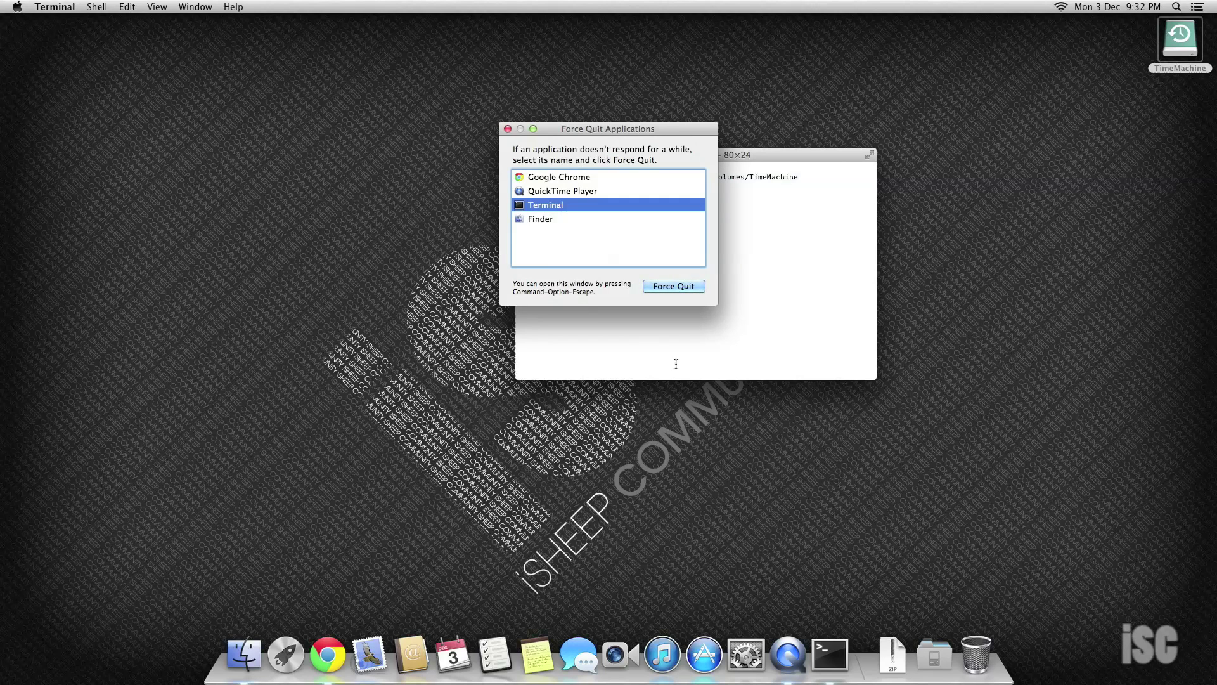
# Relaunch Finder via Force Quit Applications and check the desktop where the TimeMachine icon was
pyautogui.click(541, 219)
pyautogui.click(680, 287)
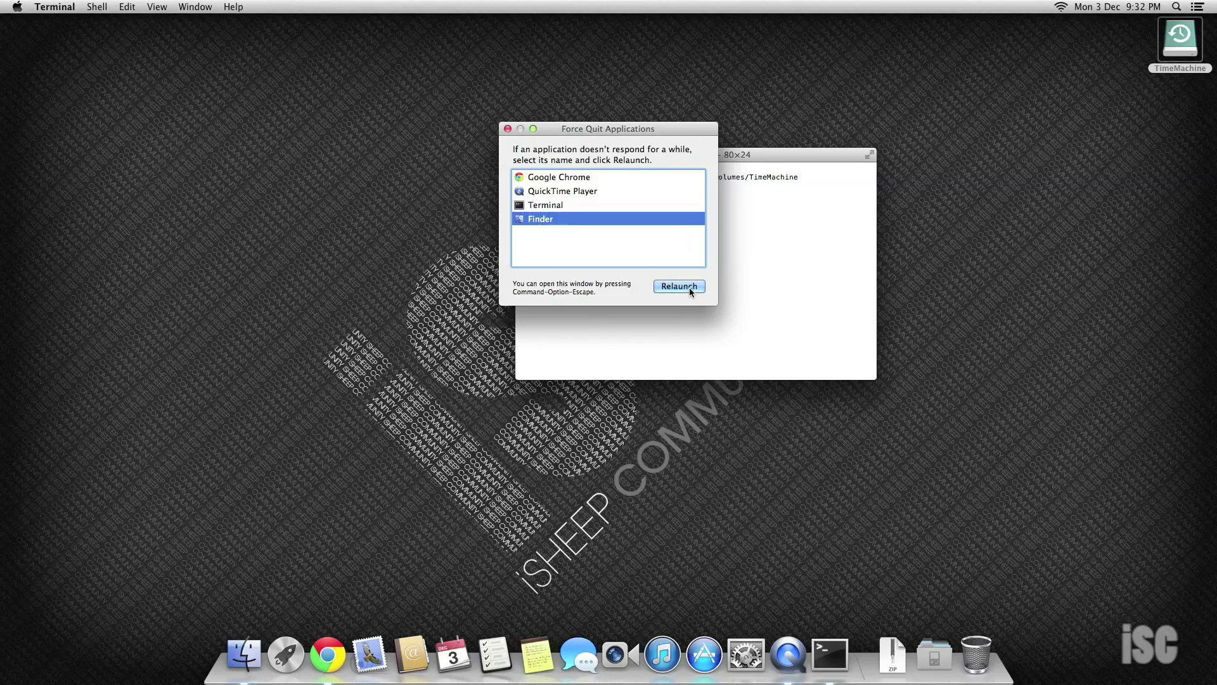
pyautogui.click(700, 197)
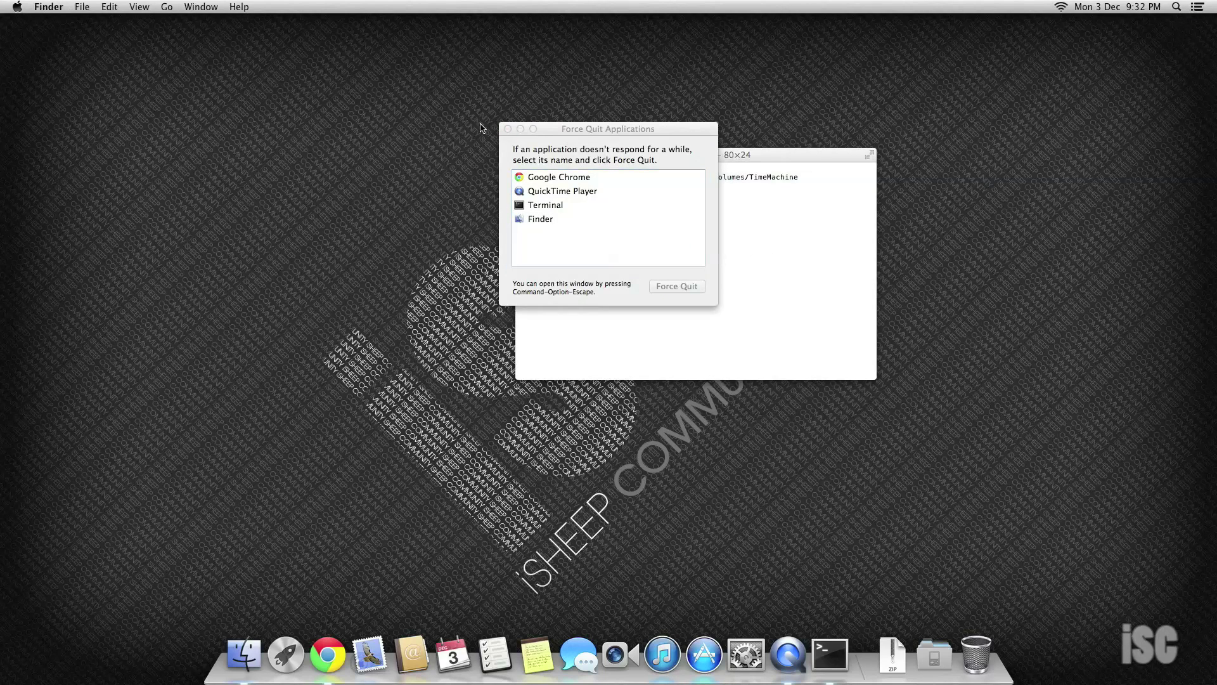
pyautogui.click(507, 128)
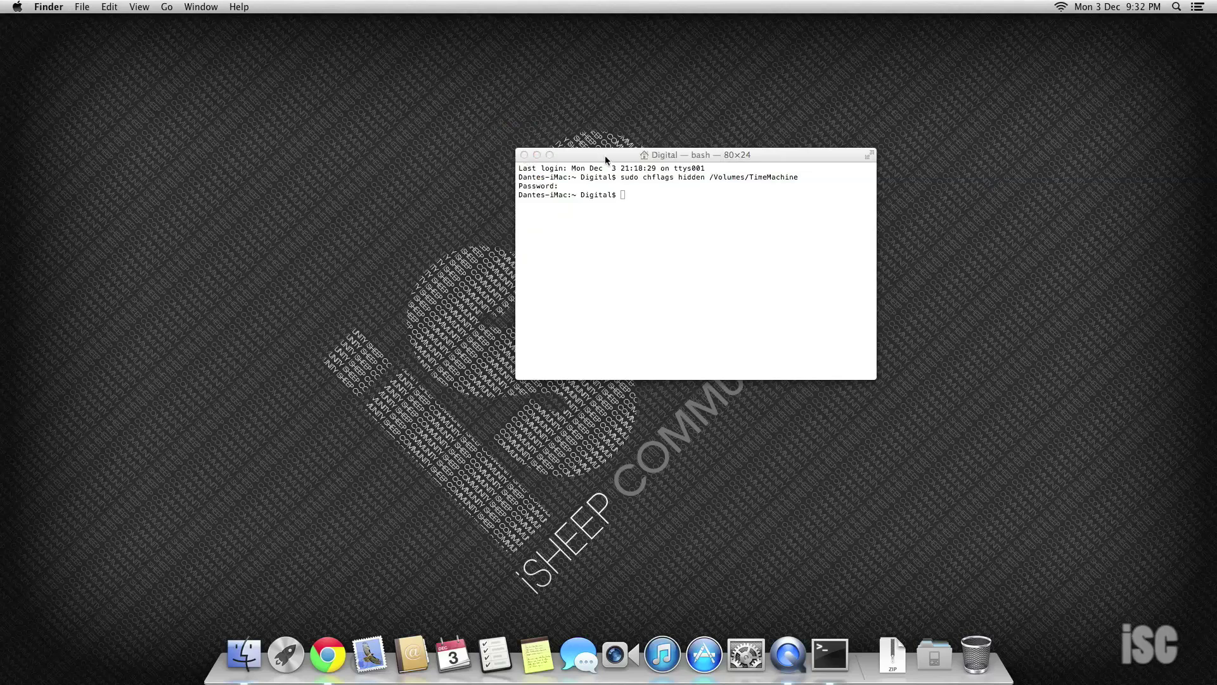
pyautogui.moveTo(643, 157); pyautogui.dragTo(552, 179)
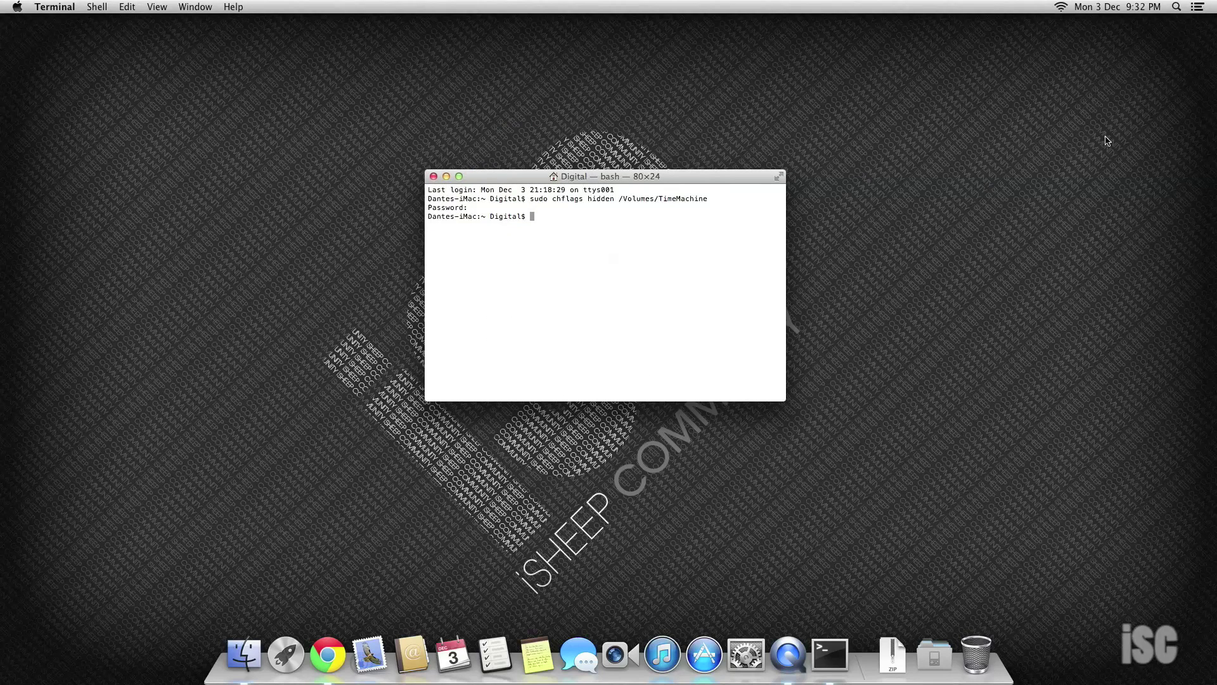
pyautogui.moveTo(1122, 134)
pyautogui.mouseDown()
pyautogui.moveTo(1158, 118)
pyautogui.moveTo(956, 128)
pyautogui.mouseUp()
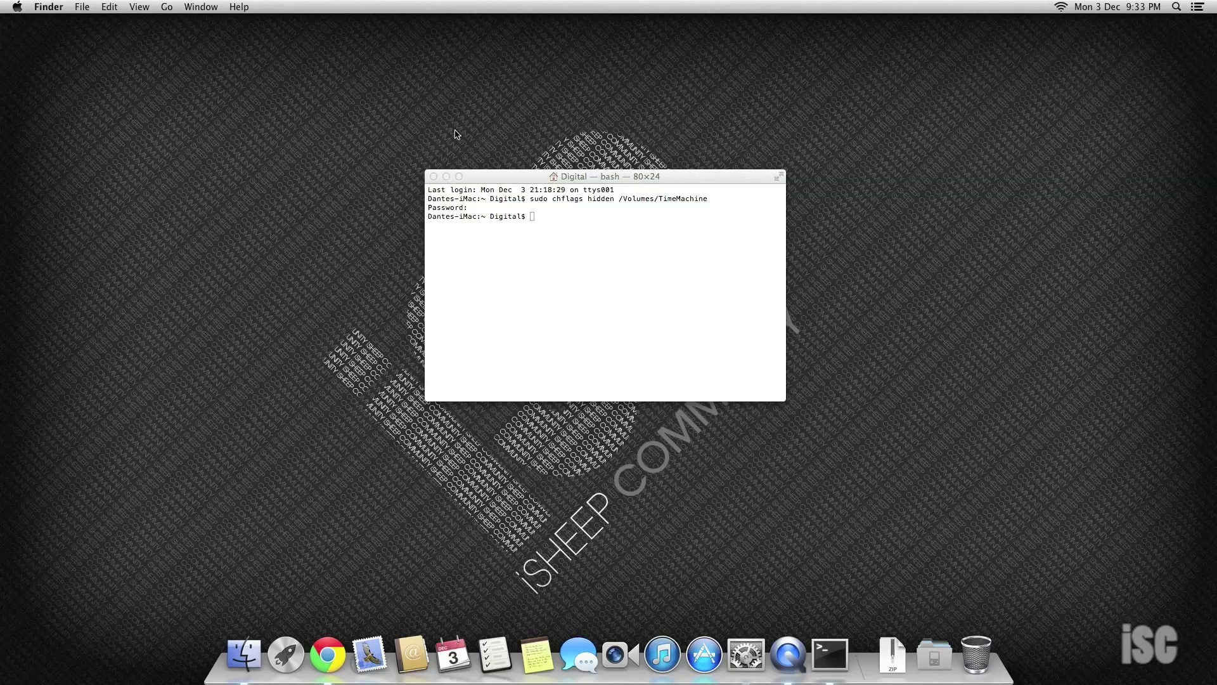
# Launch Time Machine from Spotlight to browse the Desktop folder's earlier backups
pyautogui.press('super+space')
pyautogui.write('time')
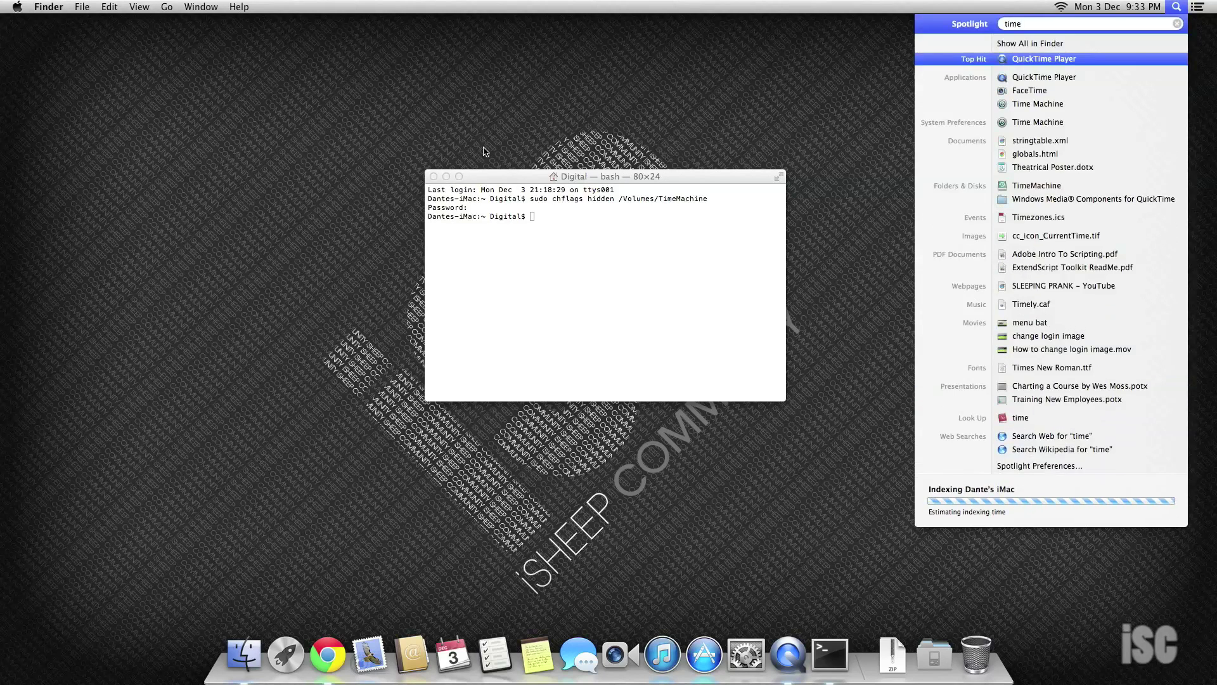
pyautogui.press('Escape')
pyautogui.hotkey('ctrl', 'n')
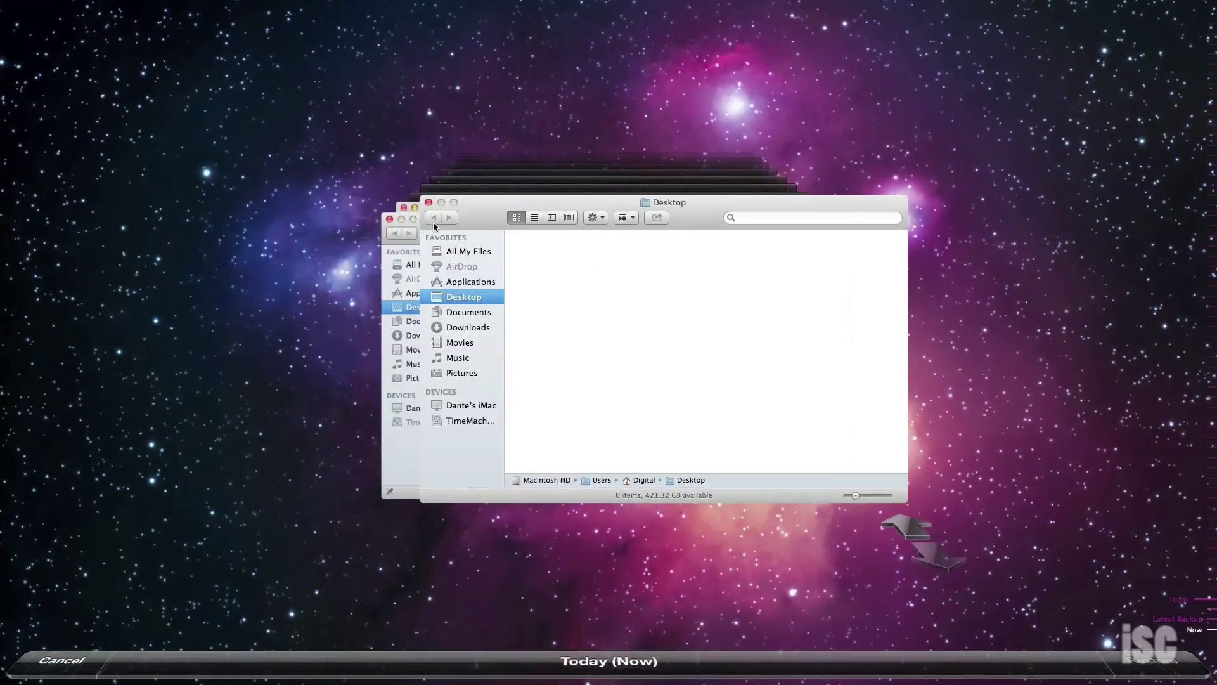
# Cancel Time Machine, close the Desktop and All My Files windows, and return to Terminal
pyautogui.click(431, 204)
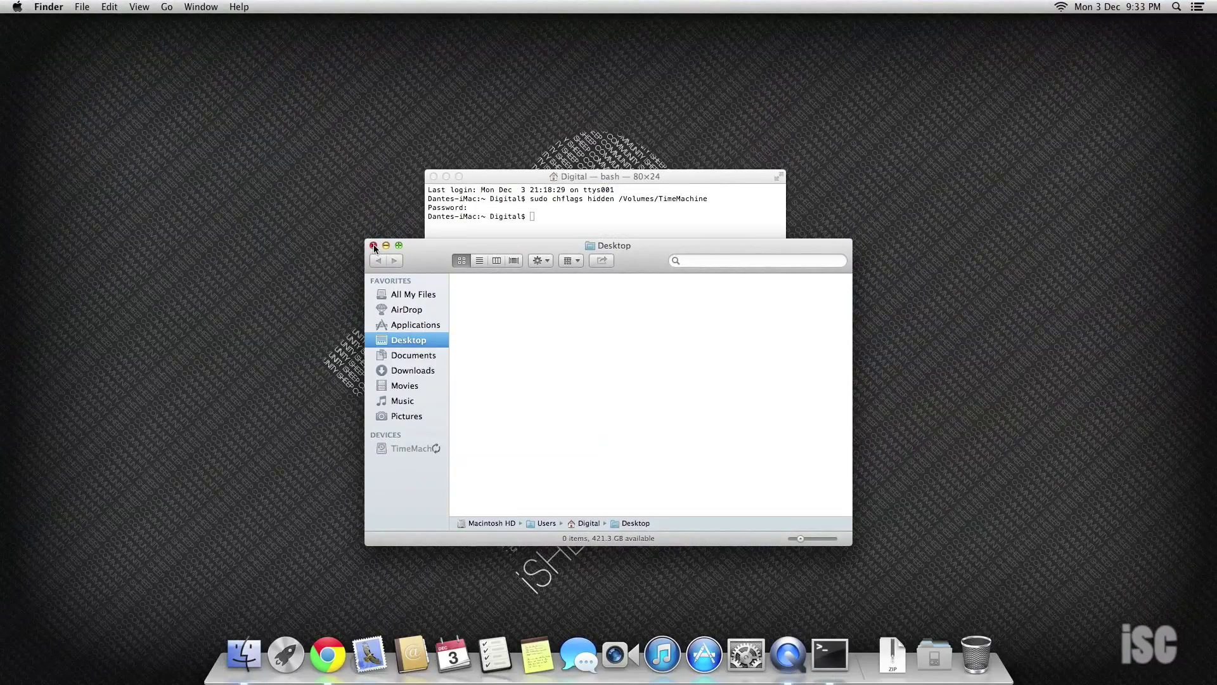
pyautogui.click(373, 246)
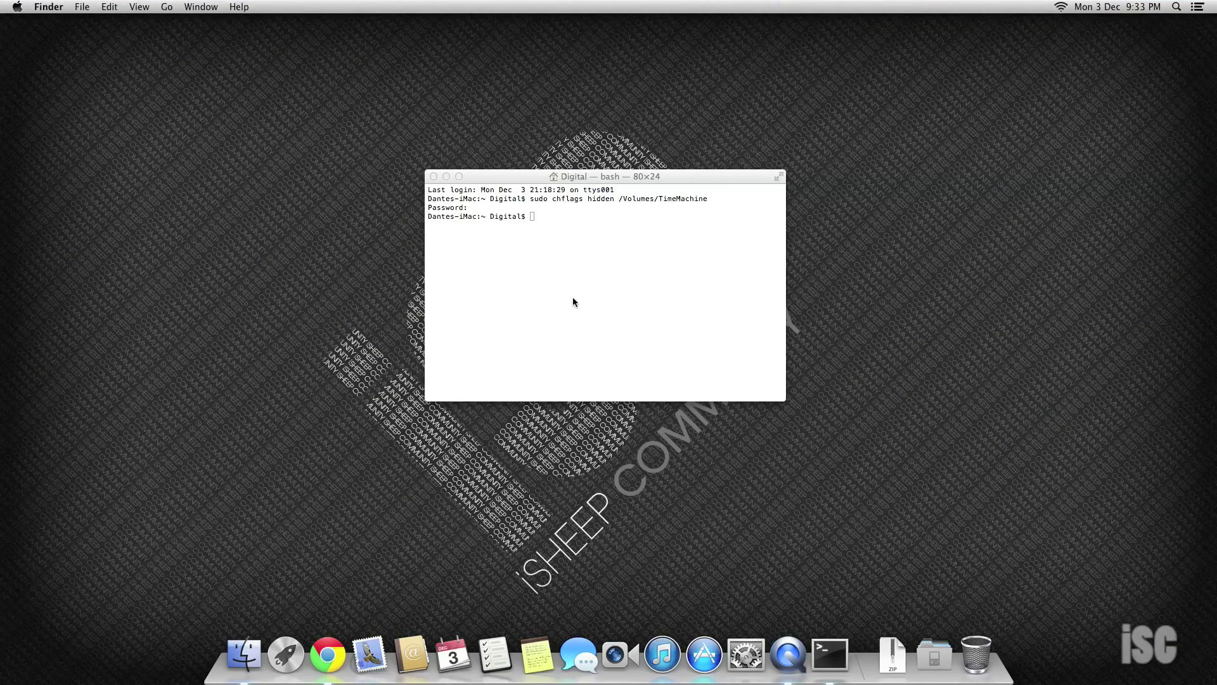
pyautogui.click(242, 659)
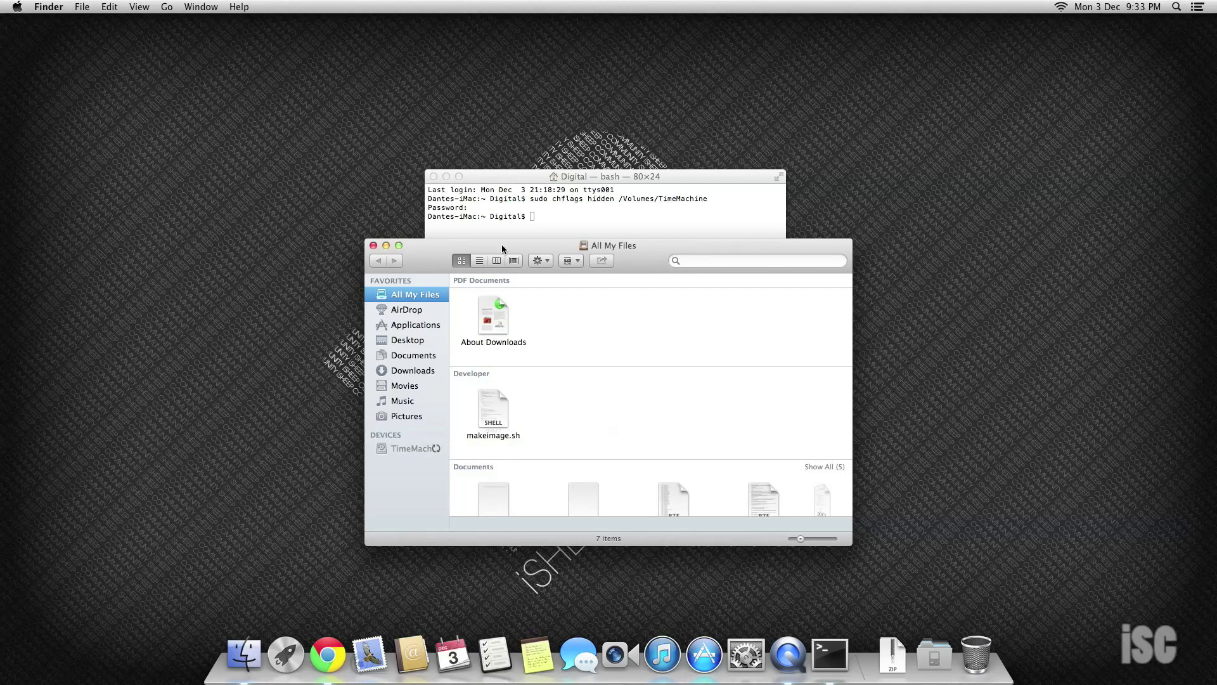
pyautogui.click(374, 247)
pyautogui.click(652, 240)
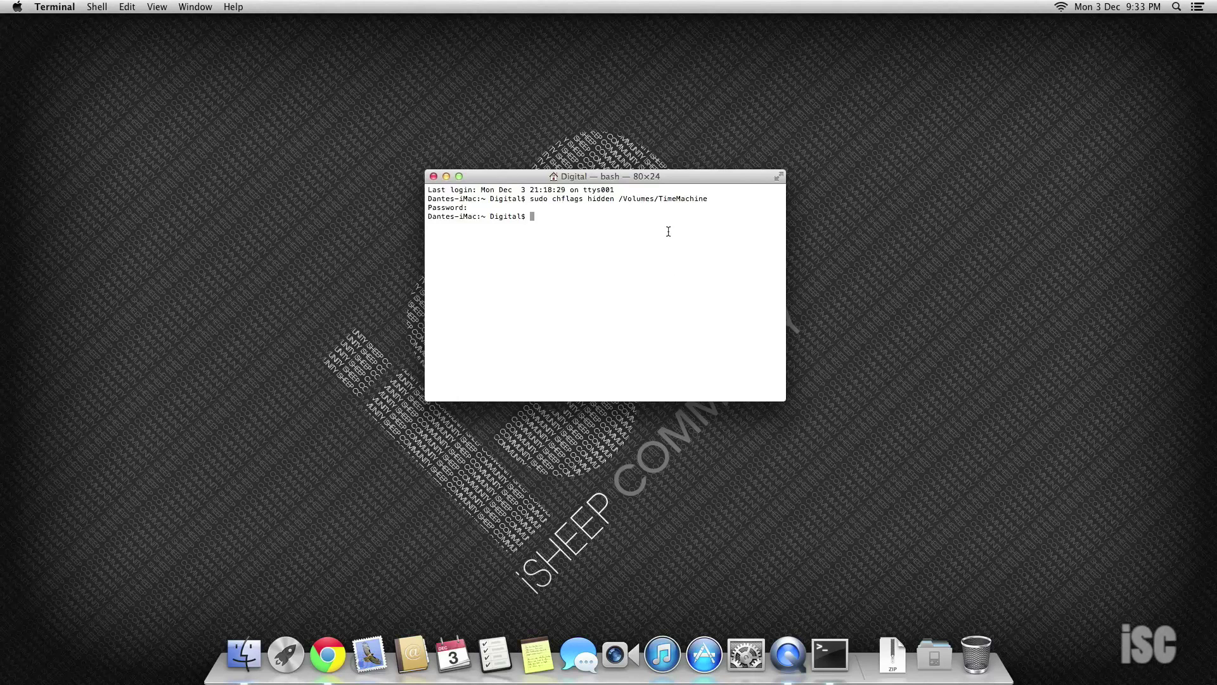
pyautogui.write('sud')
pyautogui.write('o')
pyautogui.write(' chflags')
pyautogui.write(' nohidden')
pyautogui.write(' /')
pyautogui.write('V')
pyautogui.write('ol')
pyautogui.write('mes')
# Fix the Volumes typo and run sudo chflags nohidden /Volumes/TimeMachine
pyautogui.press('BackSpace')
pyautogui.press('BackSpace')
pyautogui.press('BackSpace')
pyautogui.write('umes/T')
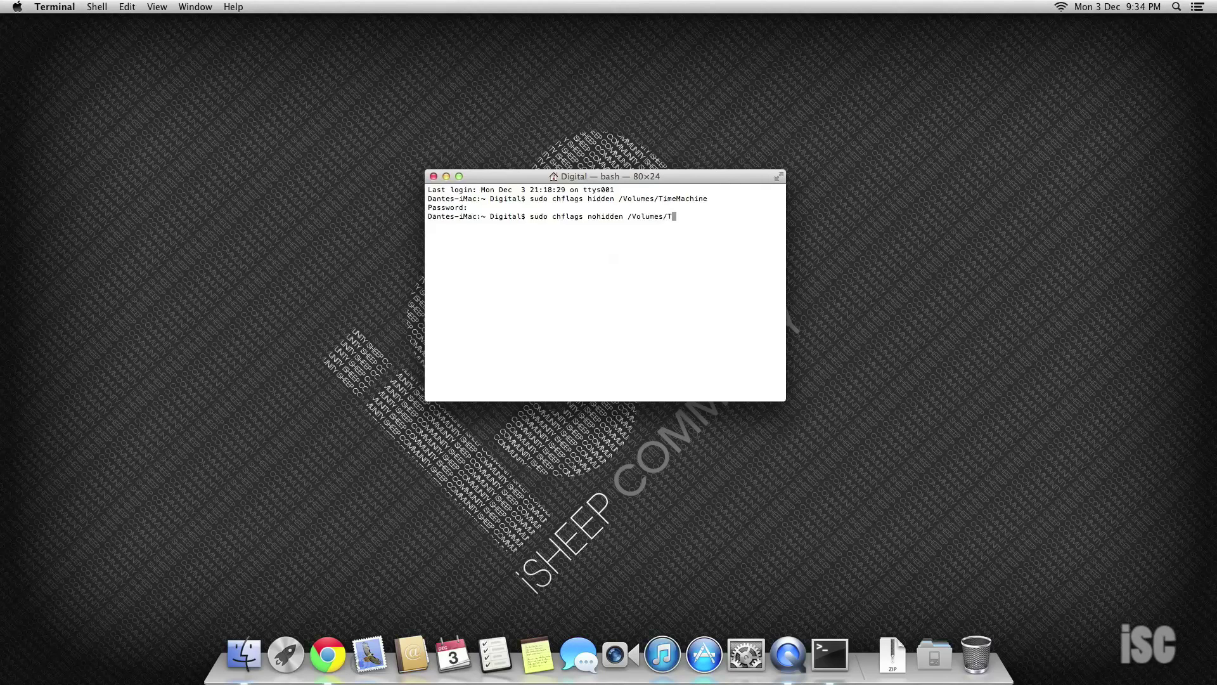
pyautogui.write('imeMachine')
pyautogui.press('Return')
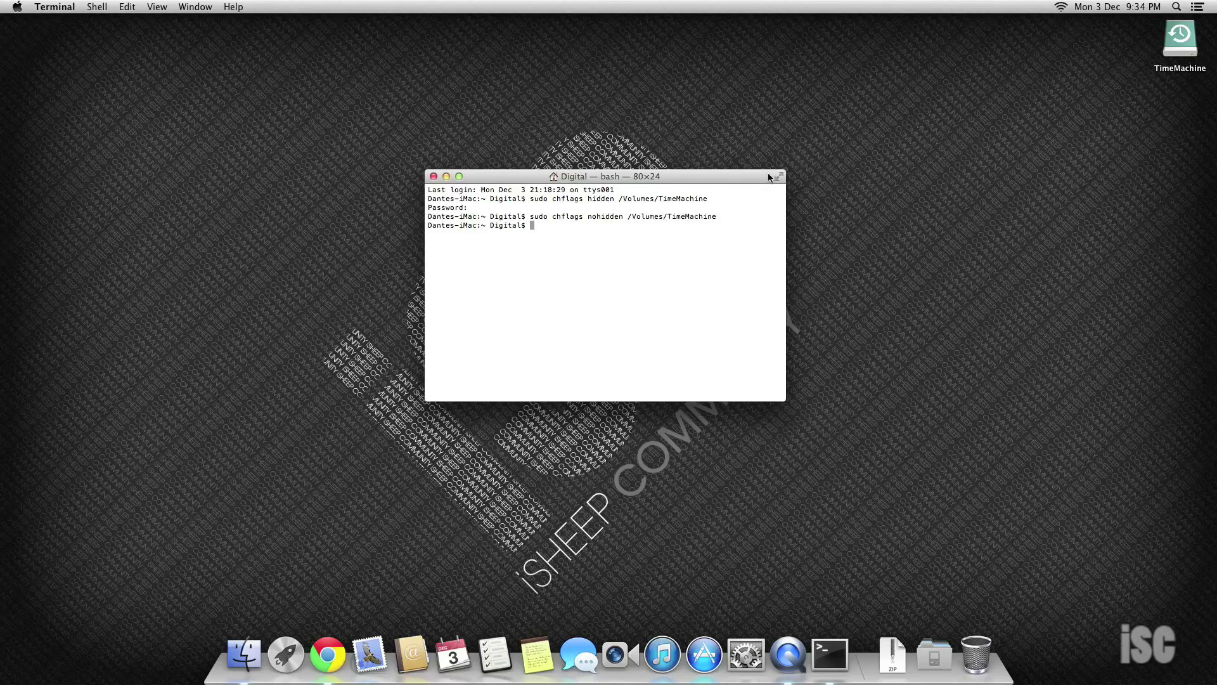
# Close the leftover Terminal window and sweep a selection over the empty desktop
pyautogui.click(434, 177)
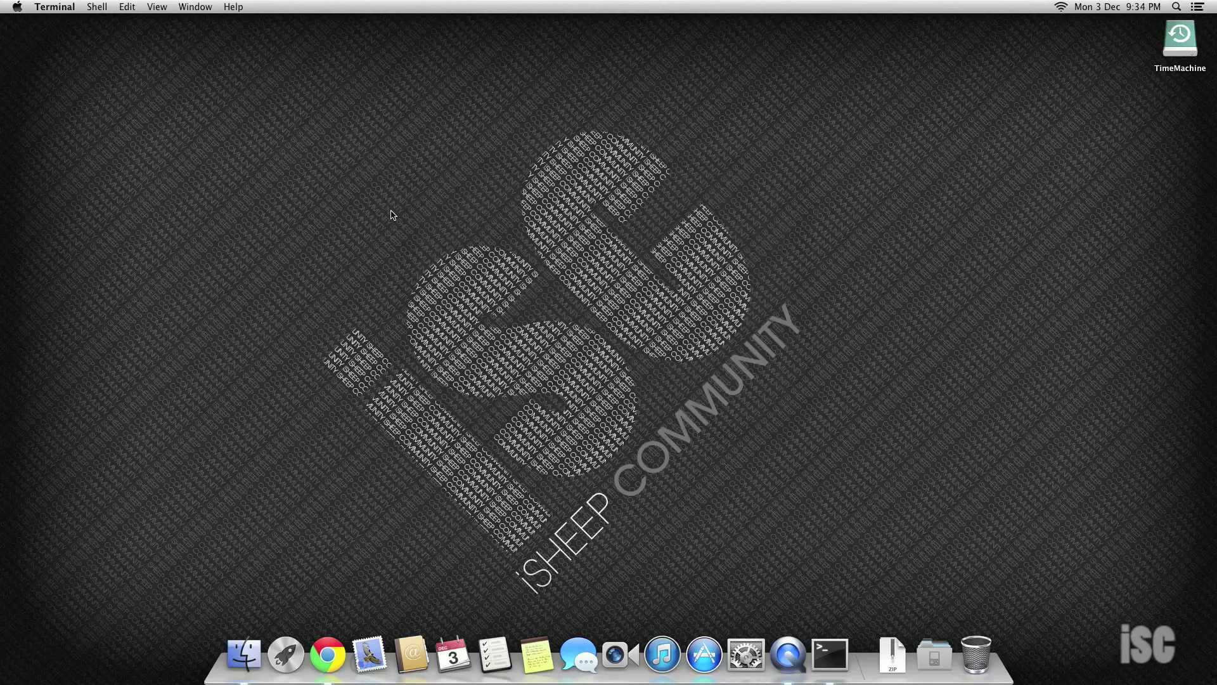
pyautogui.press('super+q')
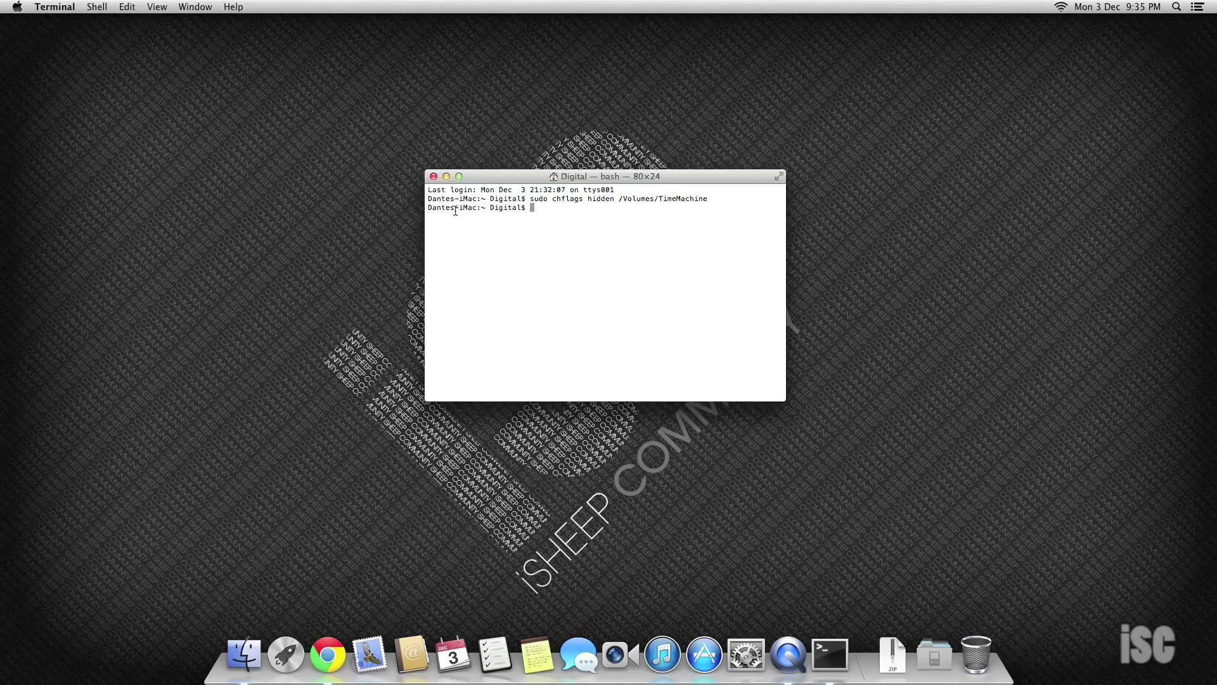
pyautogui.click(434, 177)
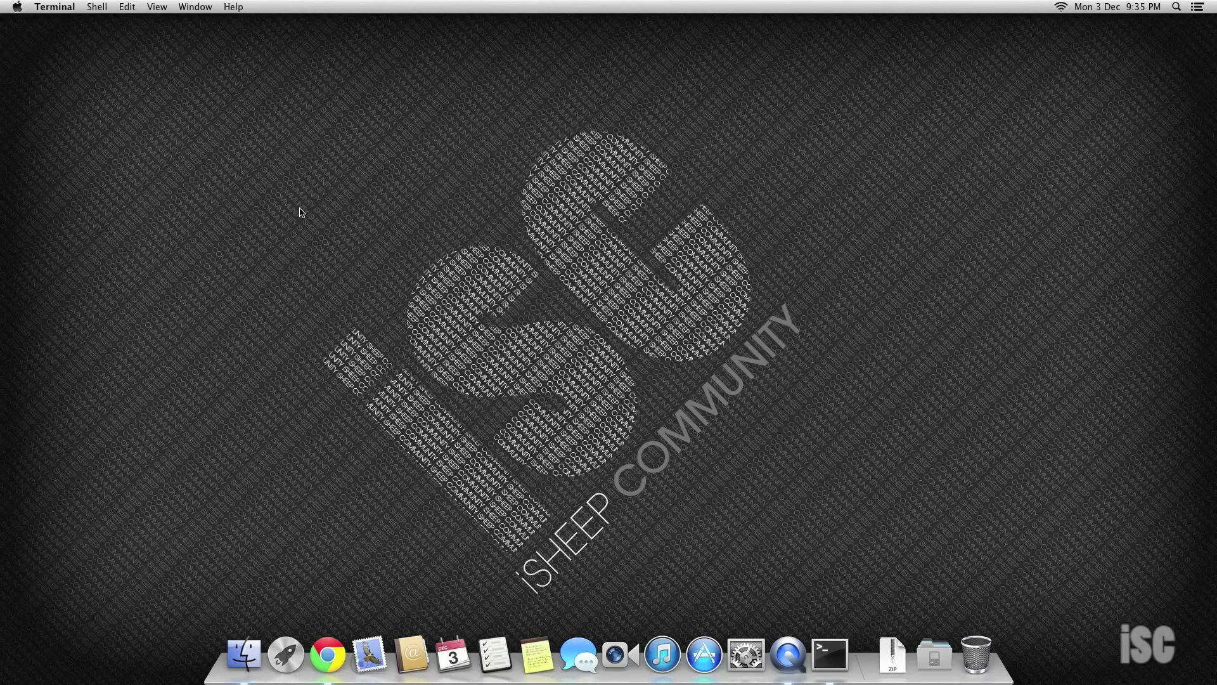
pyautogui.press('super+q')
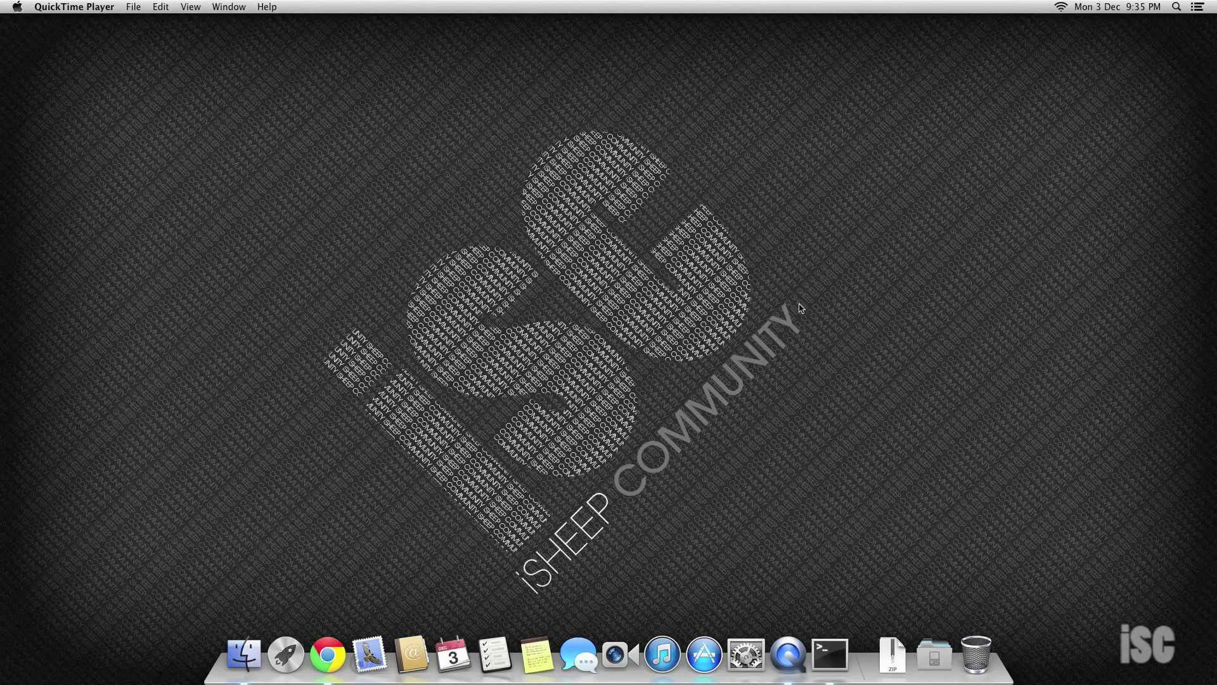
pyautogui.moveTo(778, 286); pyautogui.dragTo(509, 616)
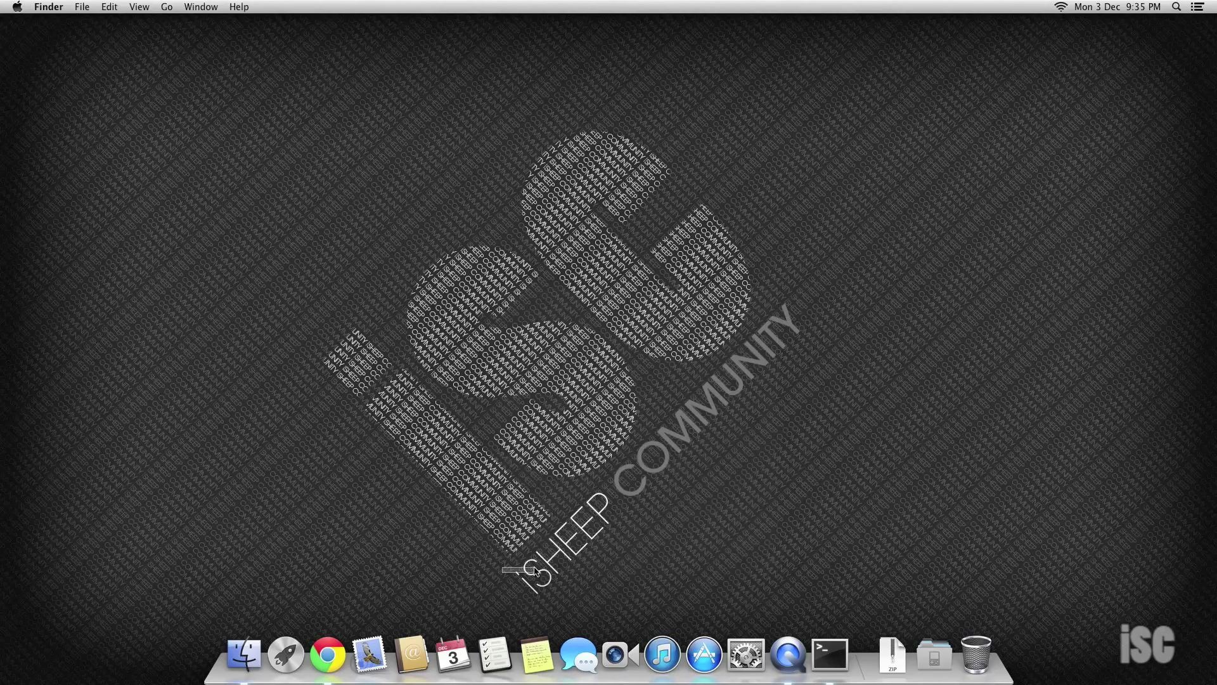